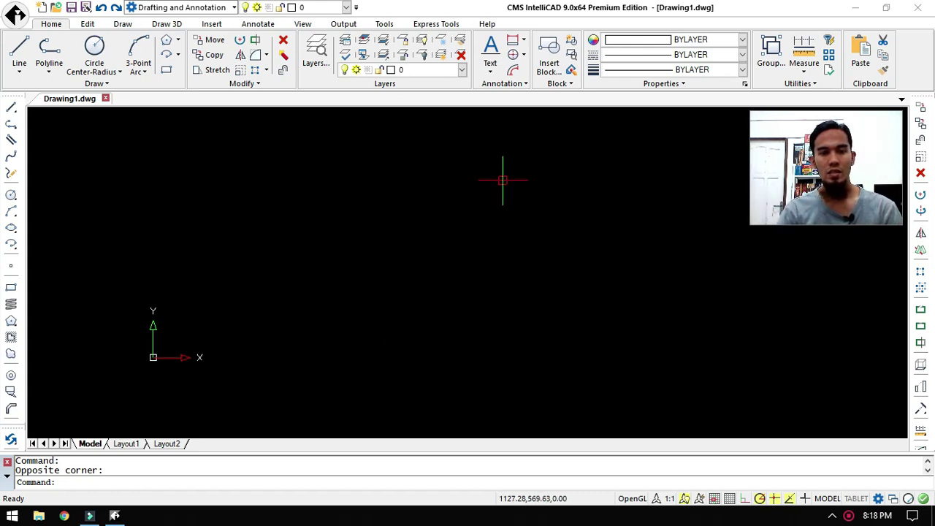
# Step: Tour the Edit, Draw and Insert ribbon tabs, ending on the Insert tools
pyautogui.click(87, 24)
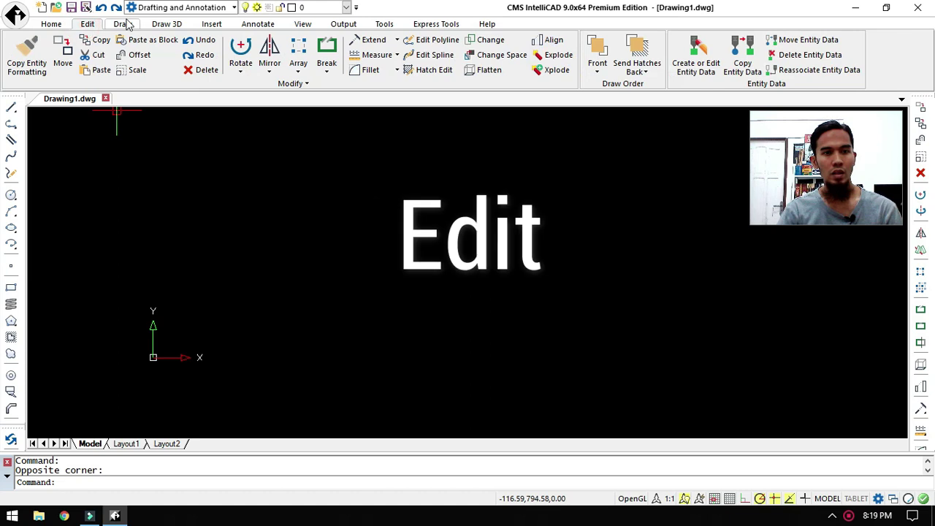
pyautogui.click(126, 25)
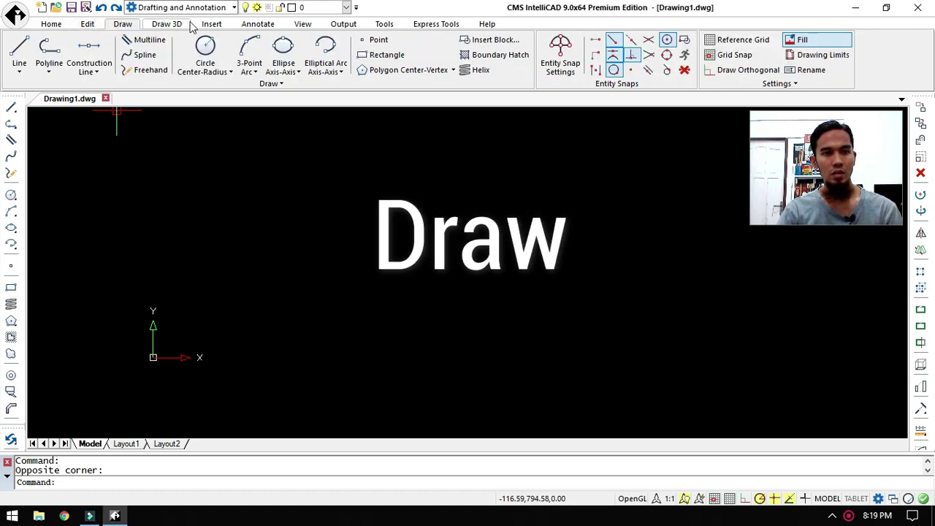
pyautogui.click(216, 26)
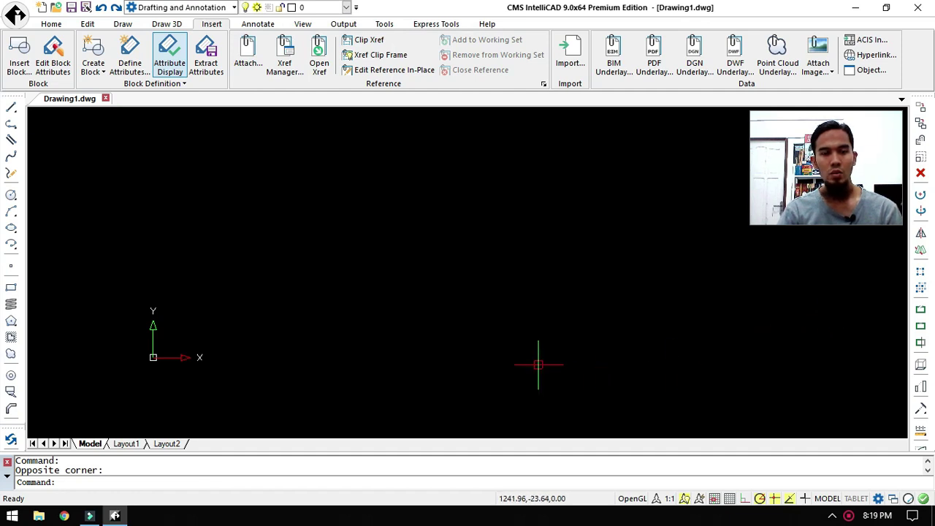
# Step: Change the workspace from Drafting and Annotation to IntelliCAD Classic
pyautogui.click(879, 499)
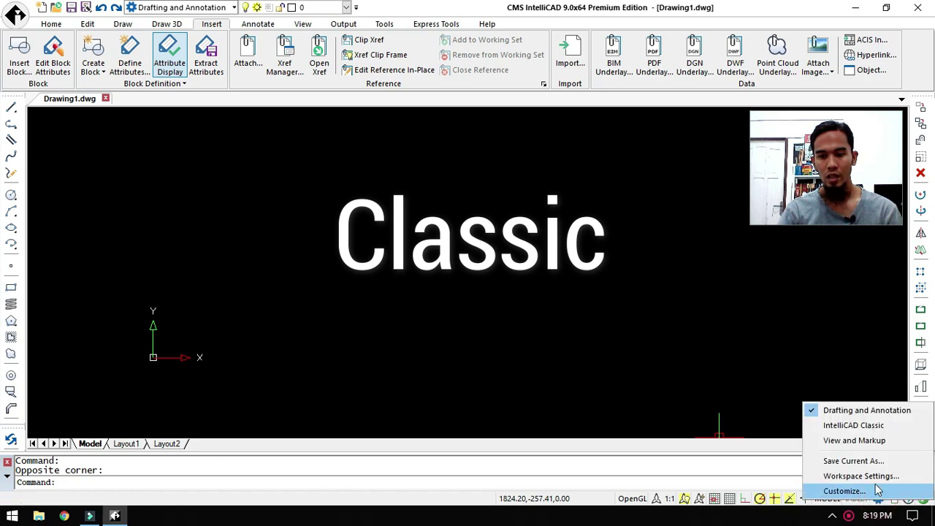
pyautogui.click(860, 425)
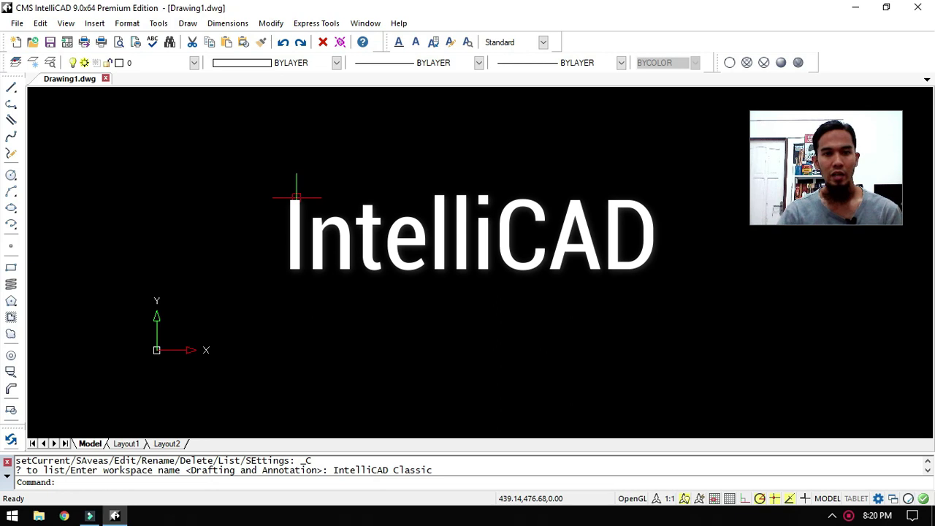
# Step: Check the drawing's layers in IntelliCAD Explorer, then bring up the Print - Model dialog
pyautogui.click(50, 63)
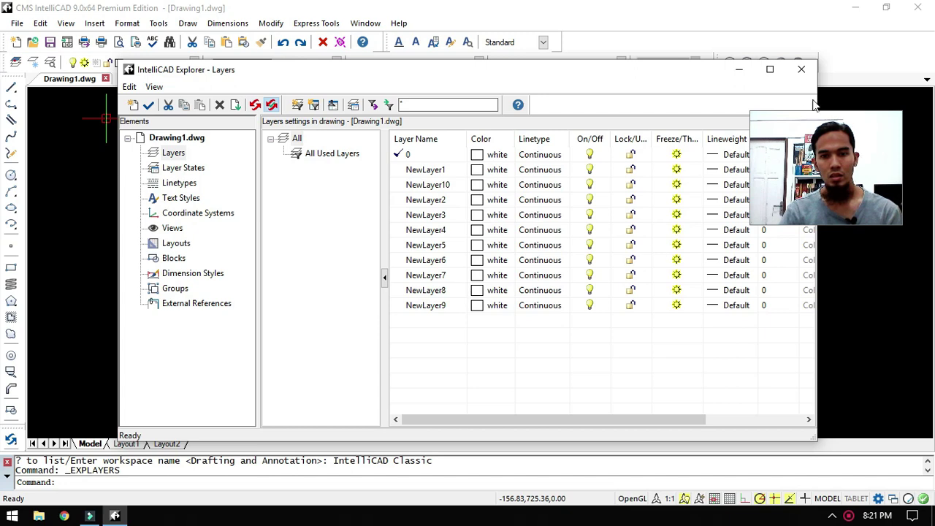
pyautogui.click(801, 71)
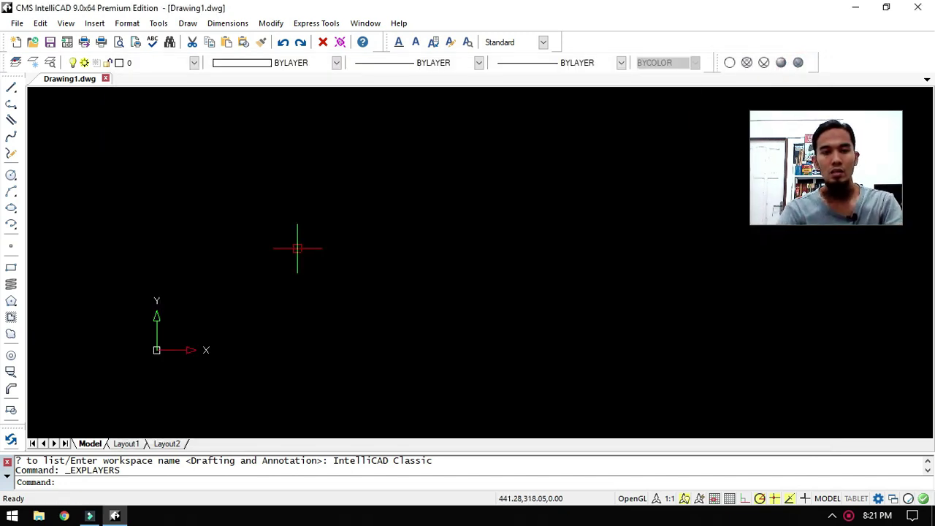
pyautogui.hotkey('ctrl', 'p')
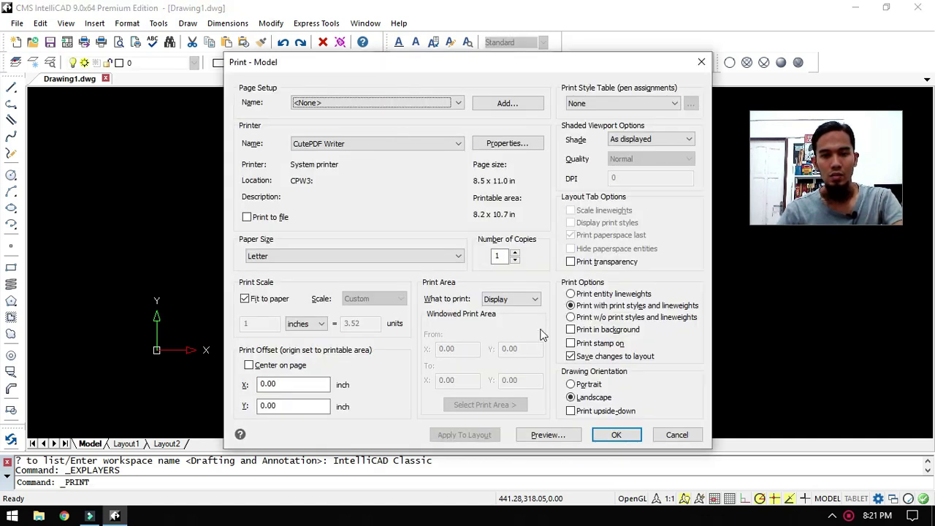
# Step: Review the What to print choices, keep Display, and close the Print dialog
pyautogui.click(535, 299)
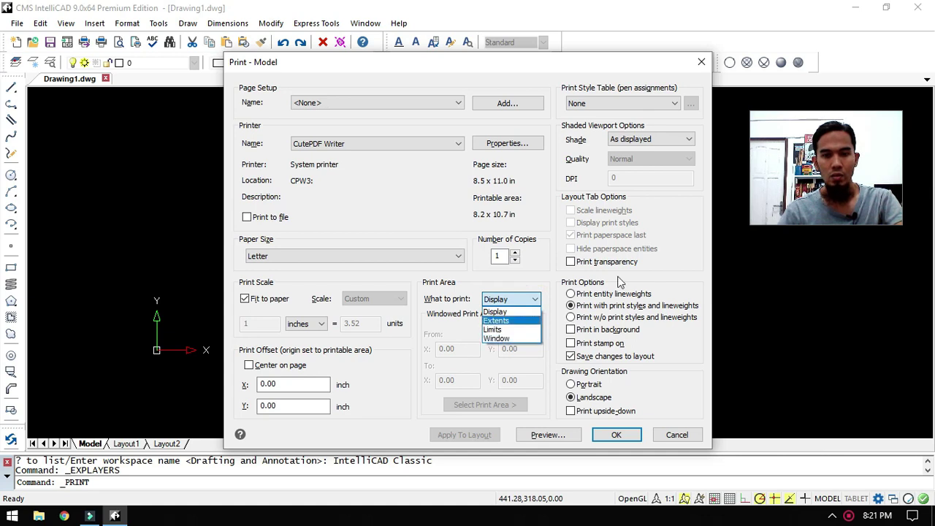
pyautogui.click(676, 240)
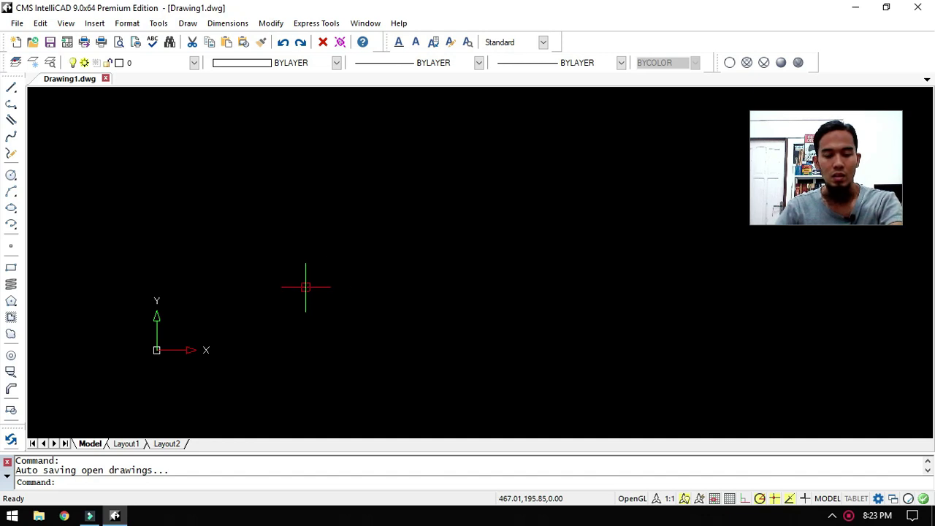
pyautogui.write('L')
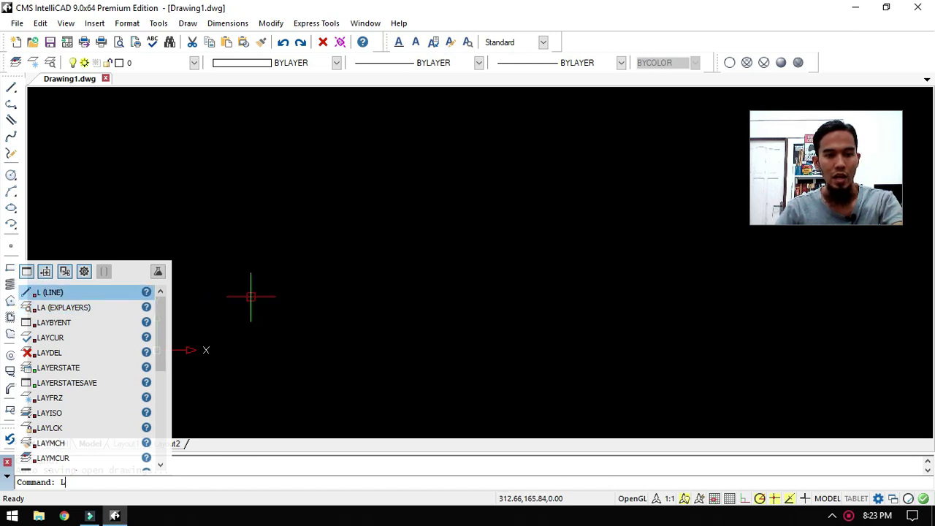
# Step: Draw a closed diamond with LINE through left, top, right and bottom corners
pyautogui.press('Return')
pyautogui.write('l')
pyautogui.press('Return')
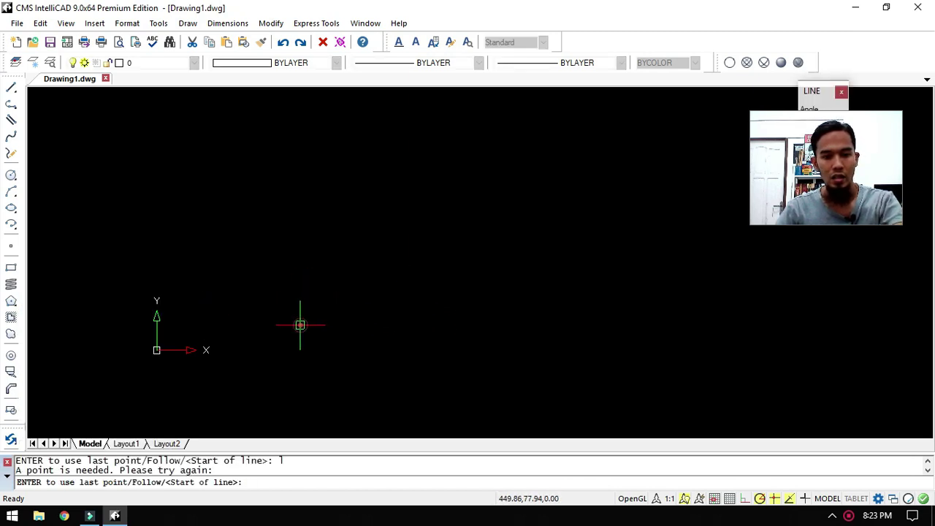
pyautogui.click(300, 325)
pyautogui.click(416, 246)
pyautogui.click(506, 316)
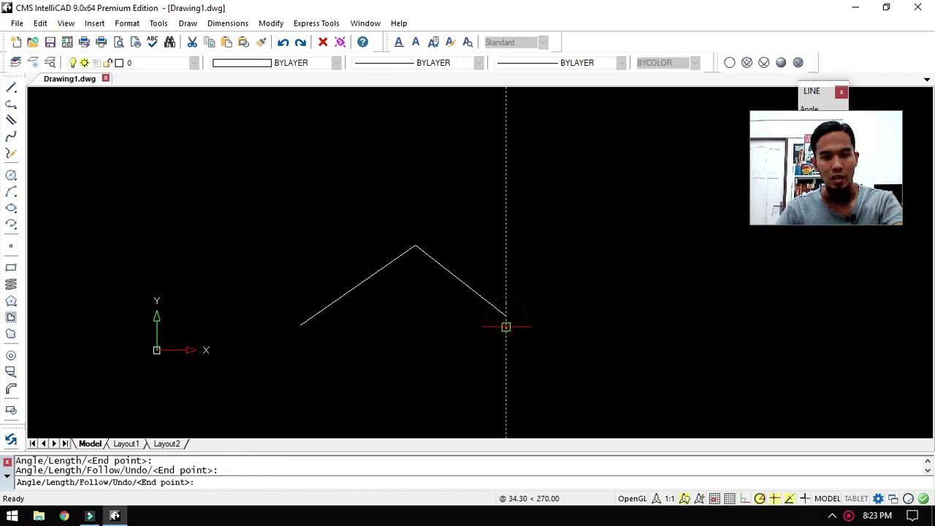
pyautogui.click(393, 392)
pyautogui.click(300, 324)
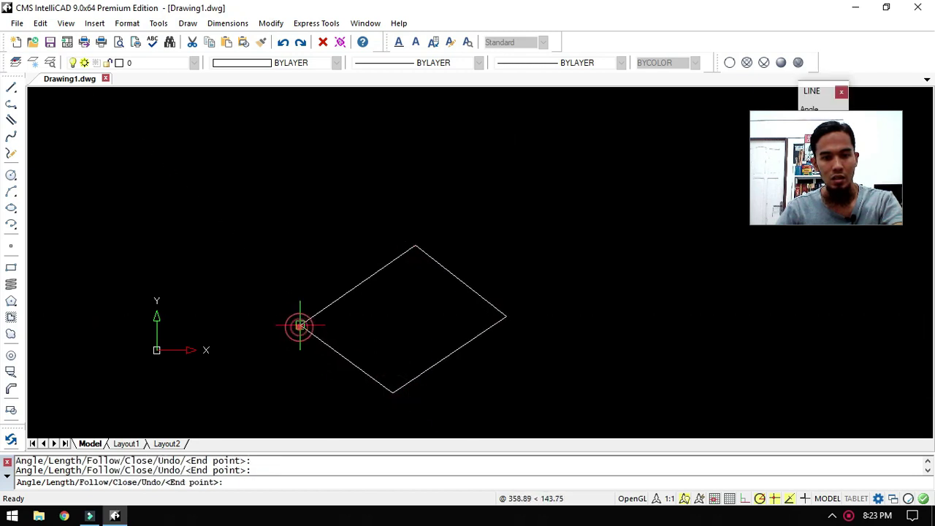
pyautogui.press('Return')
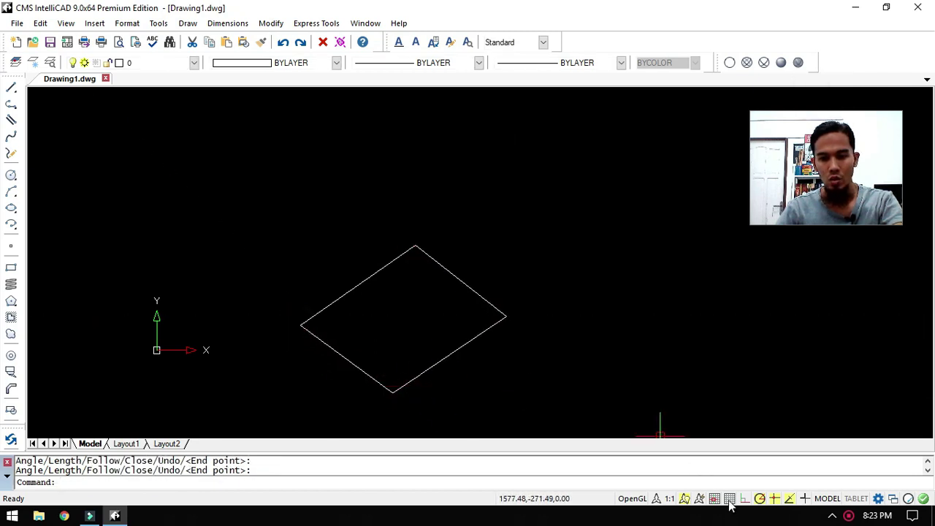
# Step: Leave the grid switched off and pan the rhombus toward the upper left
pyautogui.click(729, 500)
pyautogui.click(729, 500)
pyautogui.click(729, 499)
pyautogui.click(729, 500)
pyautogui.moveTo(487, 361); pyautogui.dragTo(369, 322, button='middle')
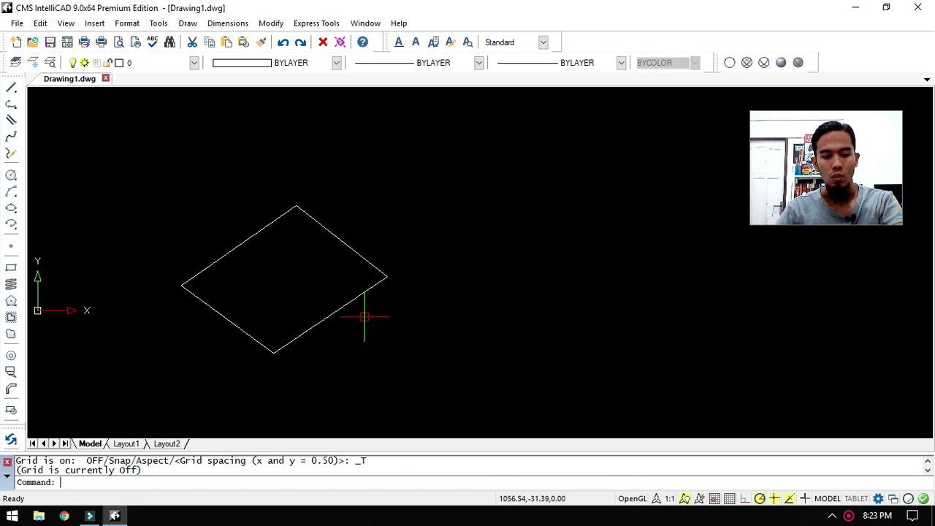
pyautogui.write('M')
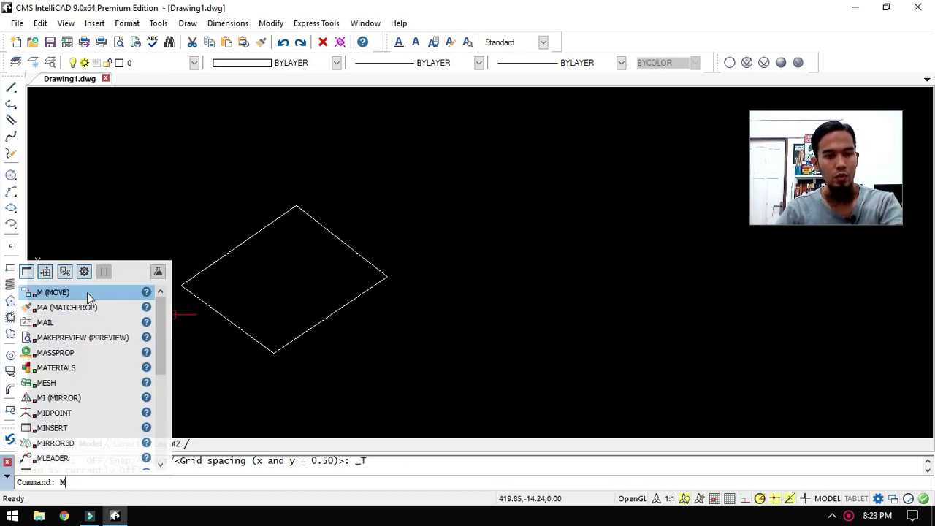
# Step: Move the rhombus to the right, using its left corner as base point
pyautogui.click(88, 293)
pyautogui.click(370, 176)
pyautogui.click(147, 386)
pyautogui.press('Return')
pyautogui.click(182, 286)
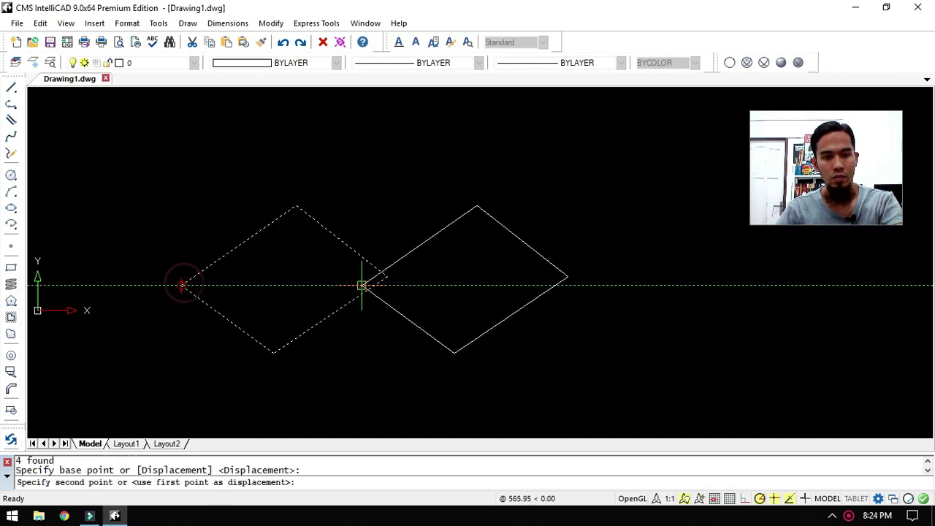
pyautogui.click(393, 285)
pyautogui.moveTo(492, 311); pyautogui.dragTo(292, 307, button='middle')
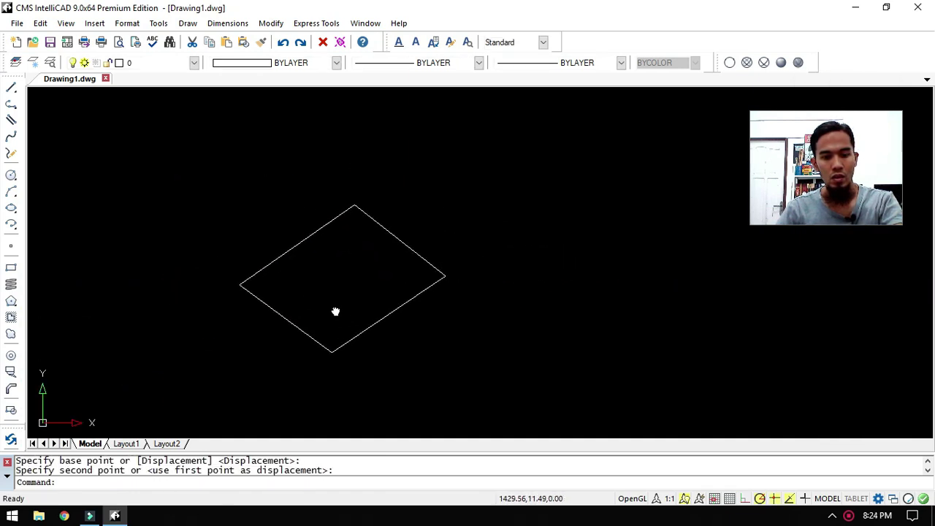
# Step: Copy the rhombus so the copy's left corner meets the original's right corner
pyautogui.write('co')
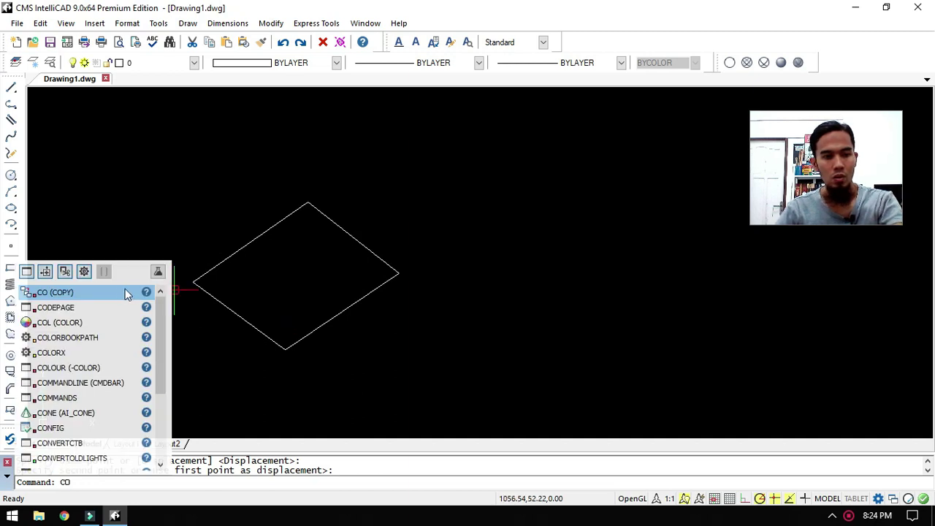
pyautogui.press('Return')
pyautogui.moveTo(412, 180); pyautogui.dragTo(125, 384)
pyautogui.press('Return')
pyautogui.click(192, 281)
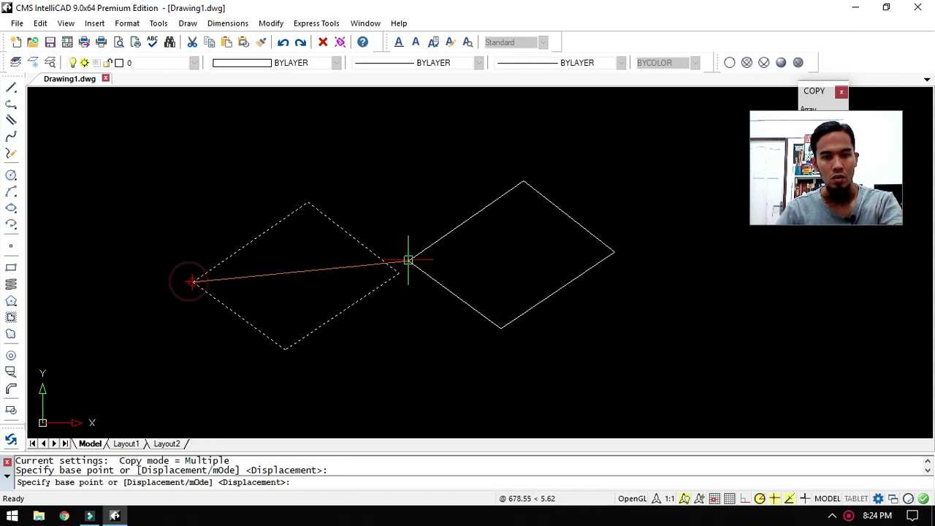
pyautogui.click(401, 270)
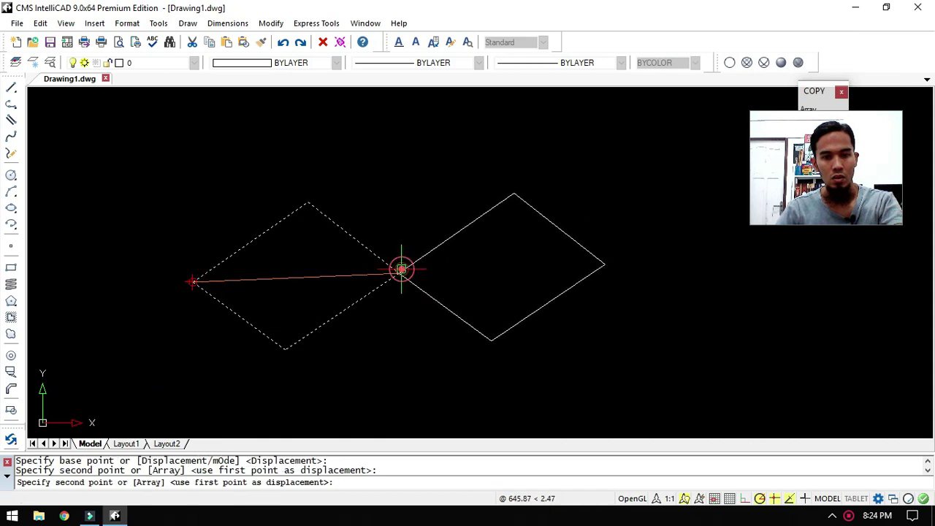
pyautogui.press('Escape')
# Step: Hatch both diamonds with ANSI31 by picking an internal point inside each
pyautogui.write('H')
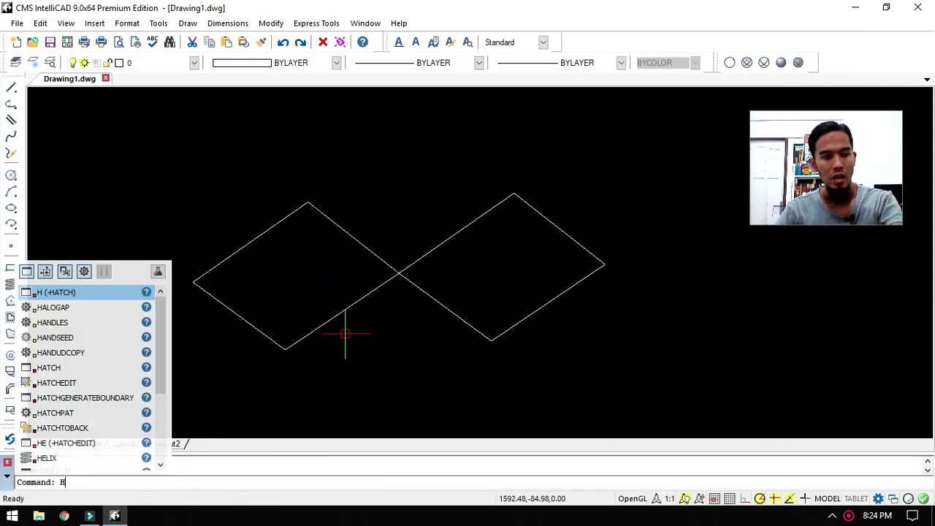
pyautogui.press('Return')
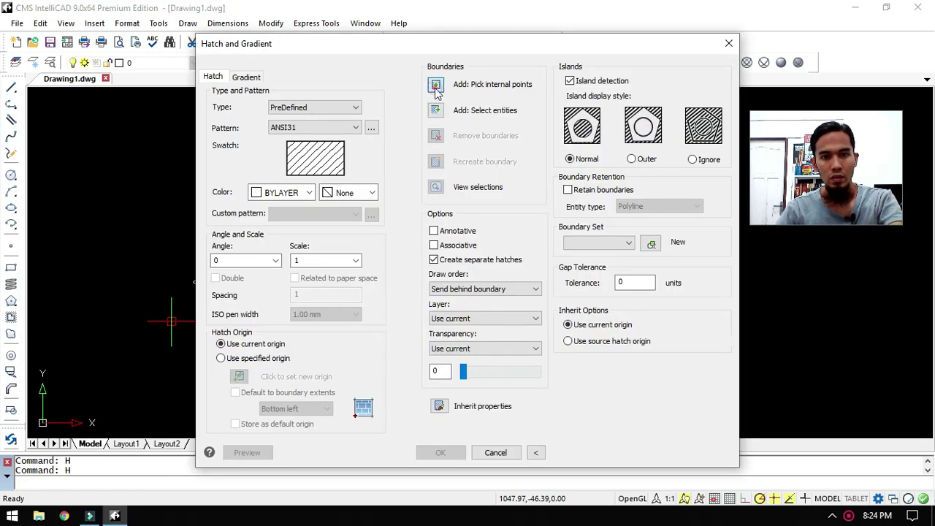
pyautogui.click(436, 85)
pyautogui.click(323, 255)
pyautogui.click(469, 241)
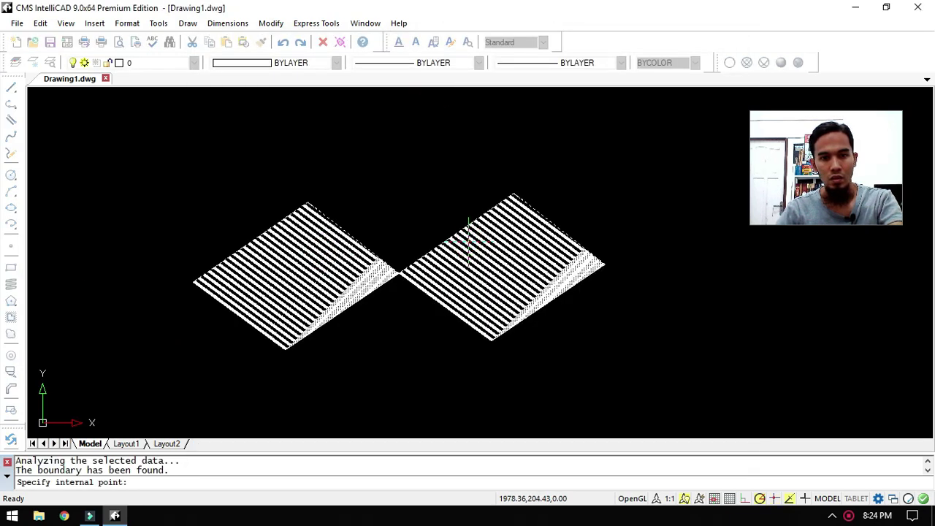
pyautogui.press('Return')
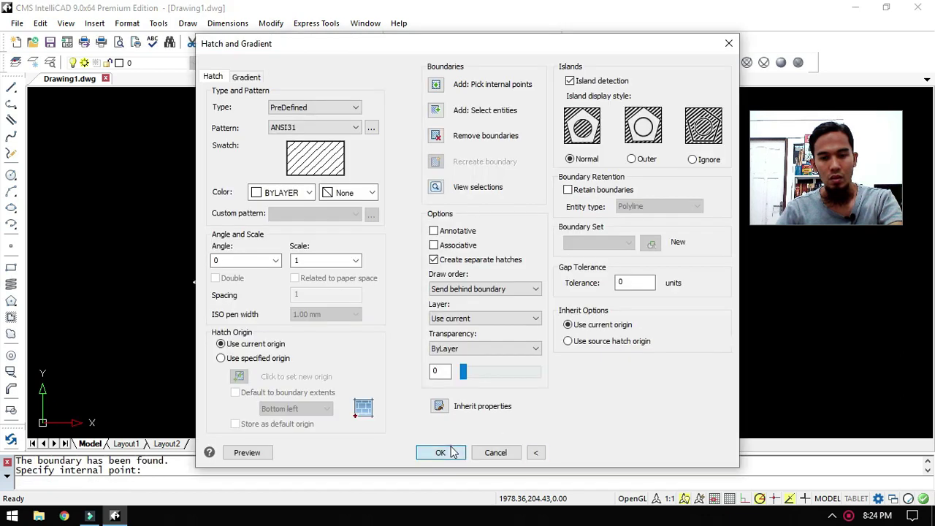
pyautogui.click(438, 451)
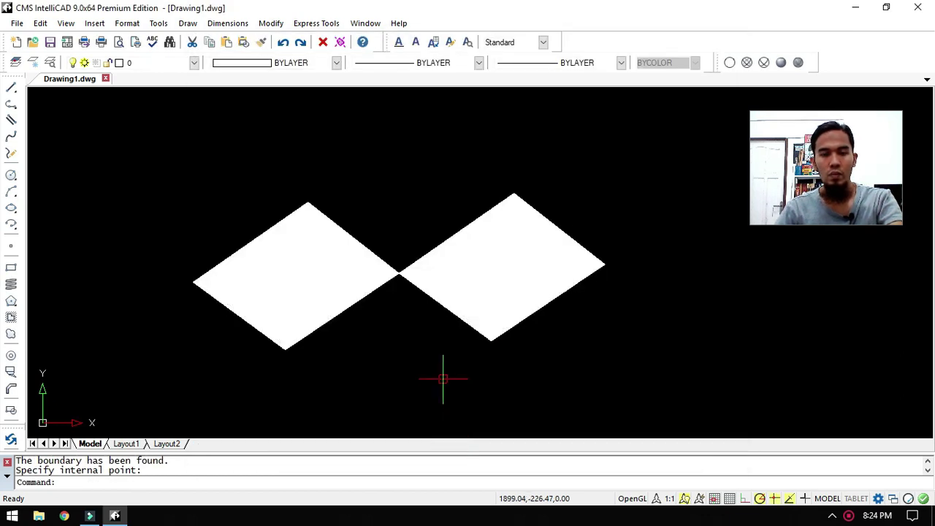
pyautogui.scroll(-4, 322, 317)
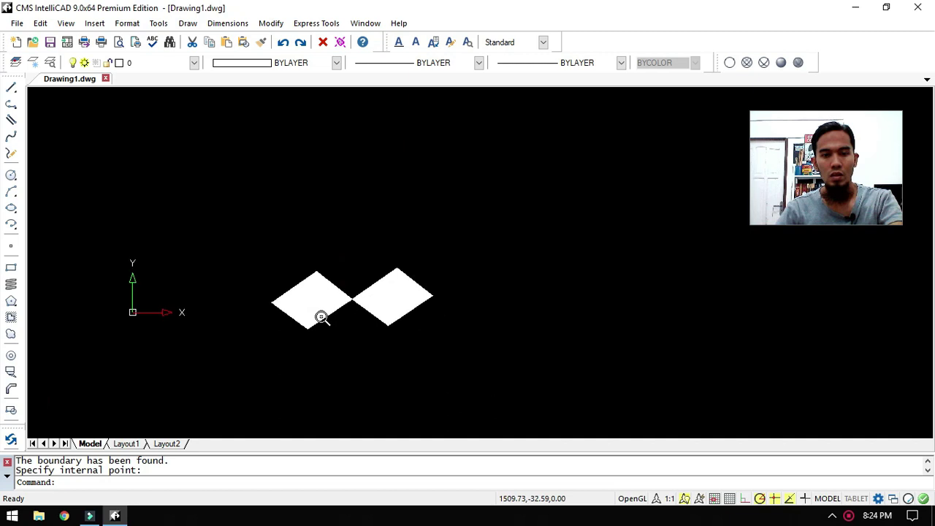
pyautogui.scroll(2, 344, 271)
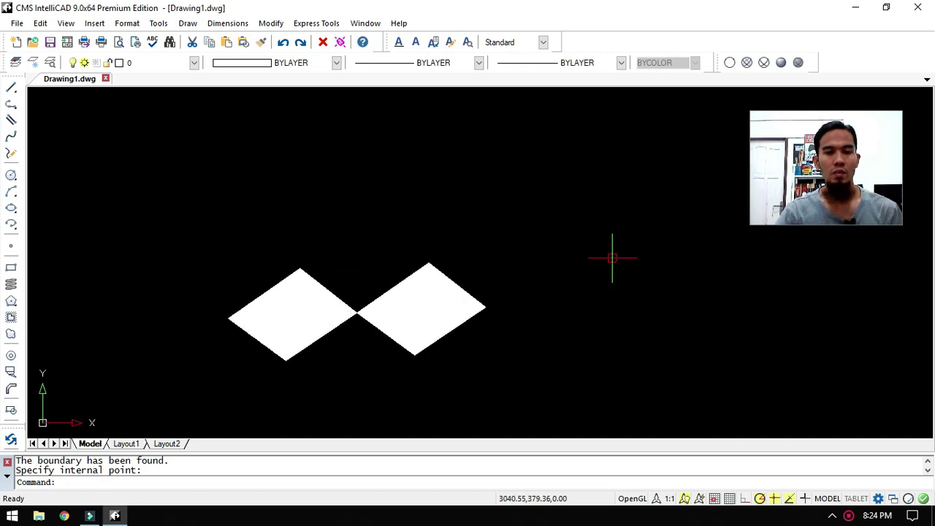